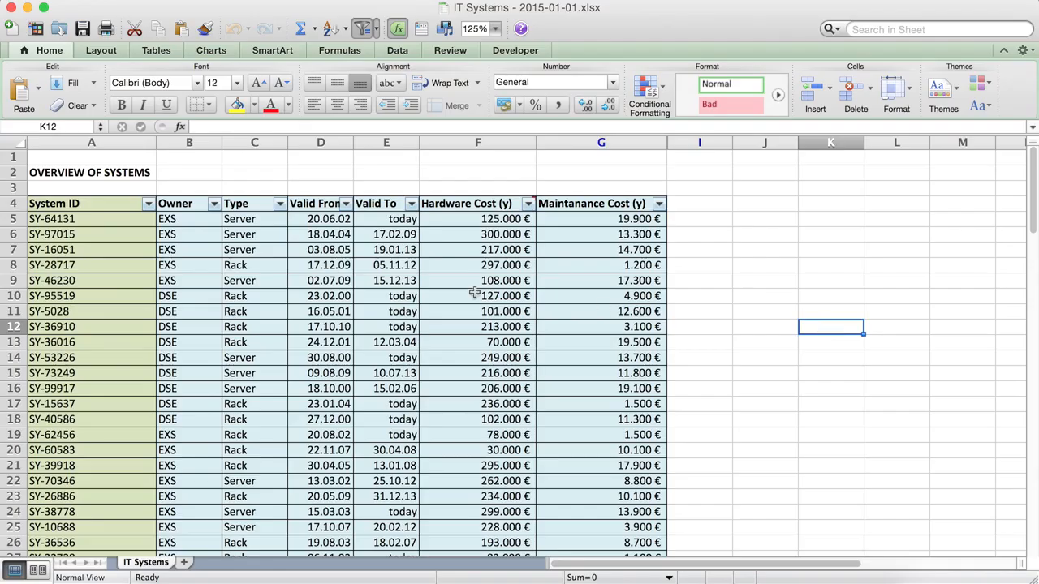
- Fill the empty Valid From date of system SY-44169 in D32 with the date copied from D29
click(361, 316)
scroll(380, 351, down, 6)
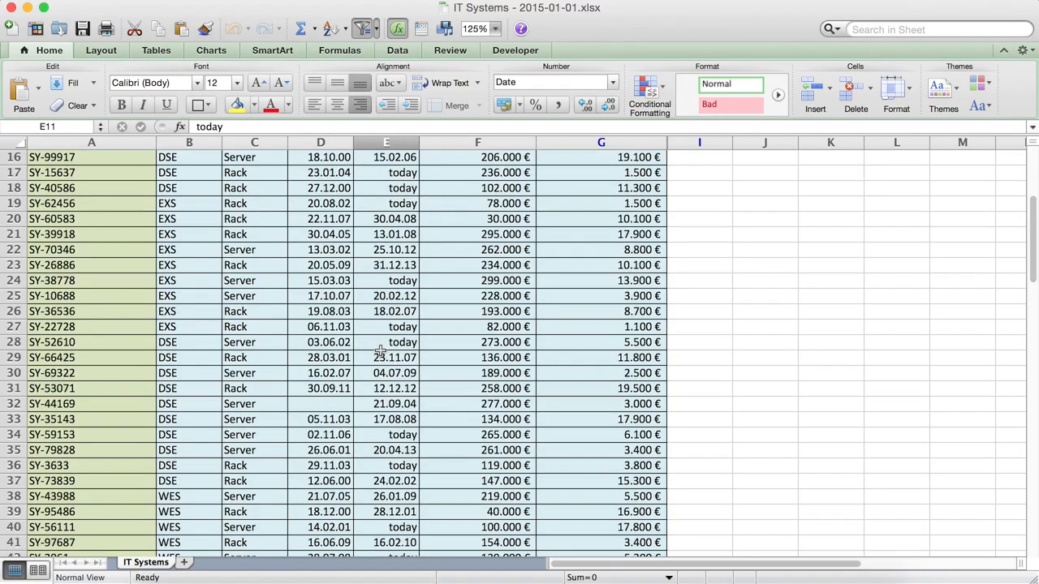
click(325, 330)
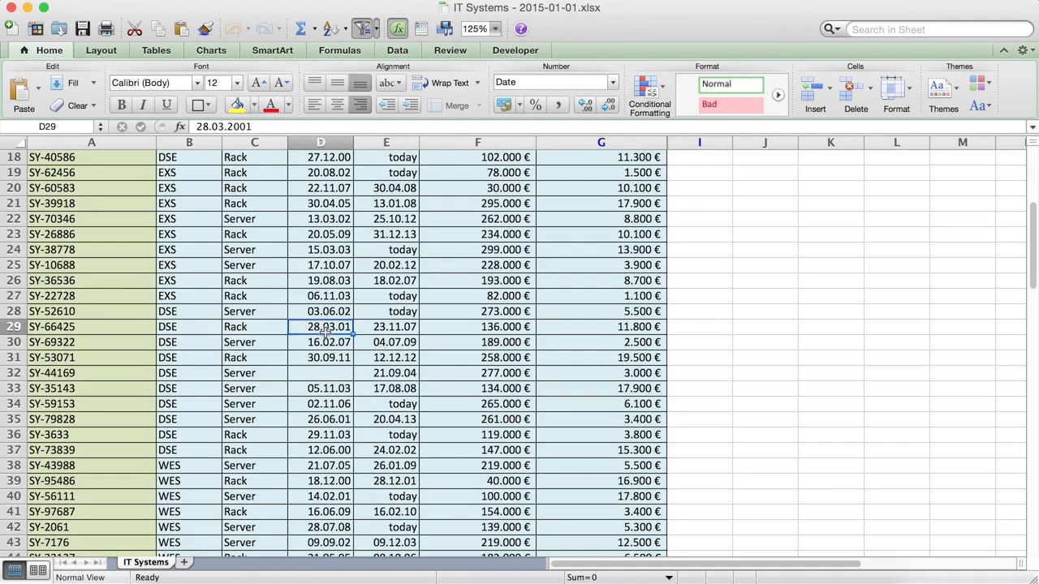
key(ctrl+c)
key(Down)
key(Down)
key(Down)
key(super+v)
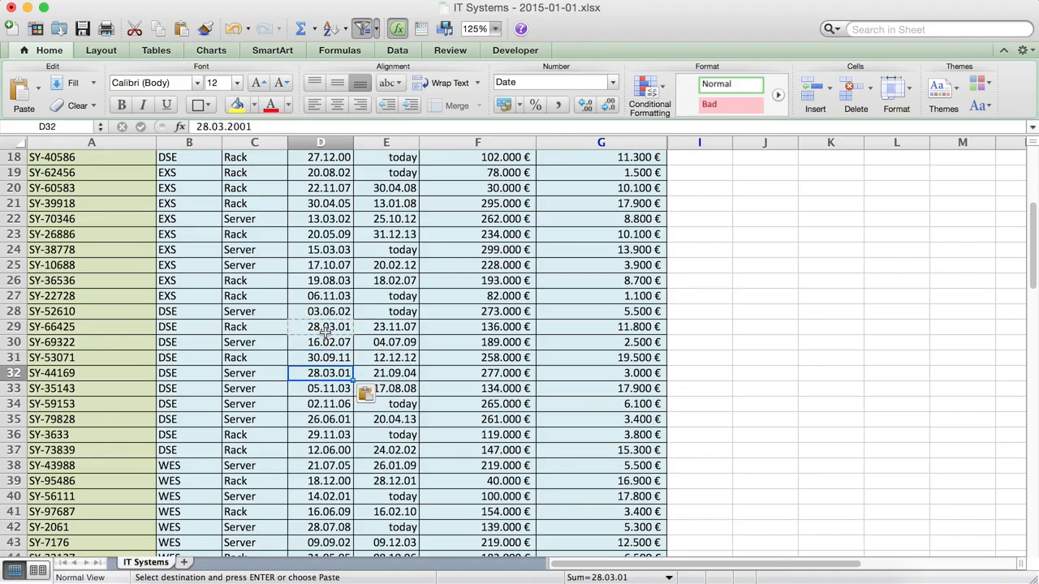
- Review the IT systems list down to its last rows and read the comment on the Hardware Cost (y) header
scroll(326, 337, down, 3)
scroll(326, 331, down, 2)
scroll(326, 331, up, 10)
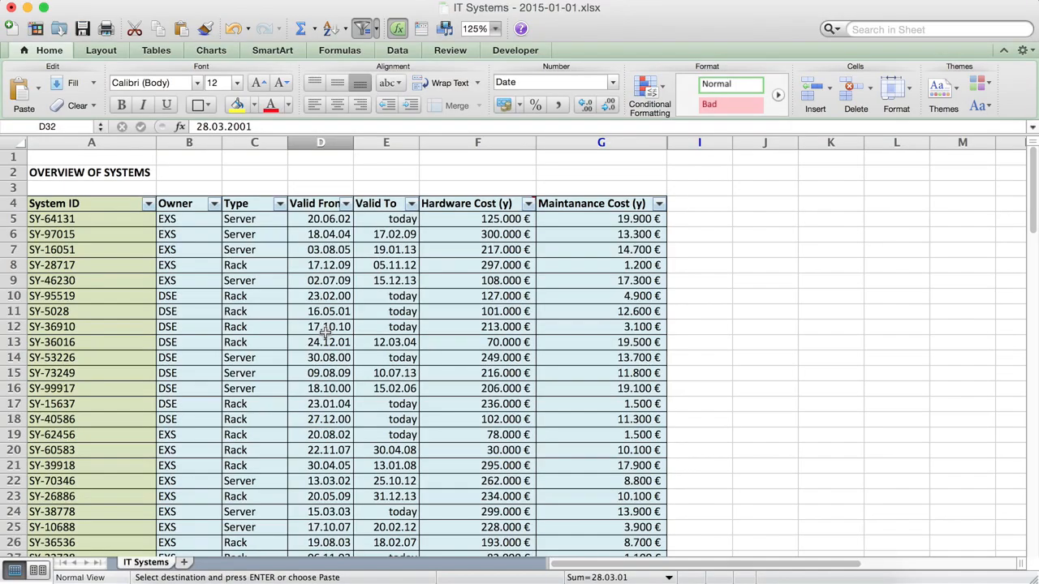
click(440, 203)
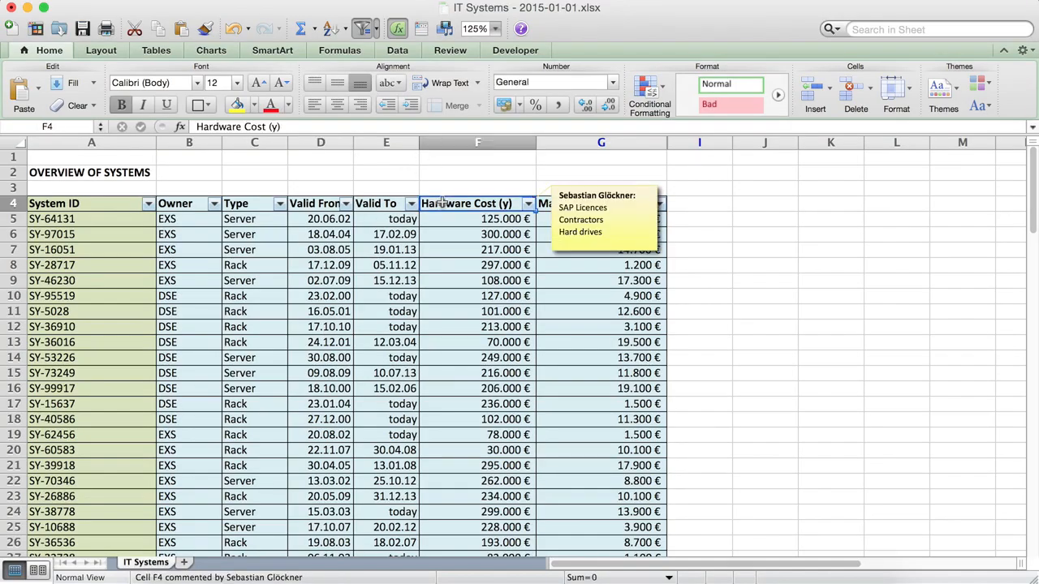
click(443, 155)
scroll(365, 349, down, 10)
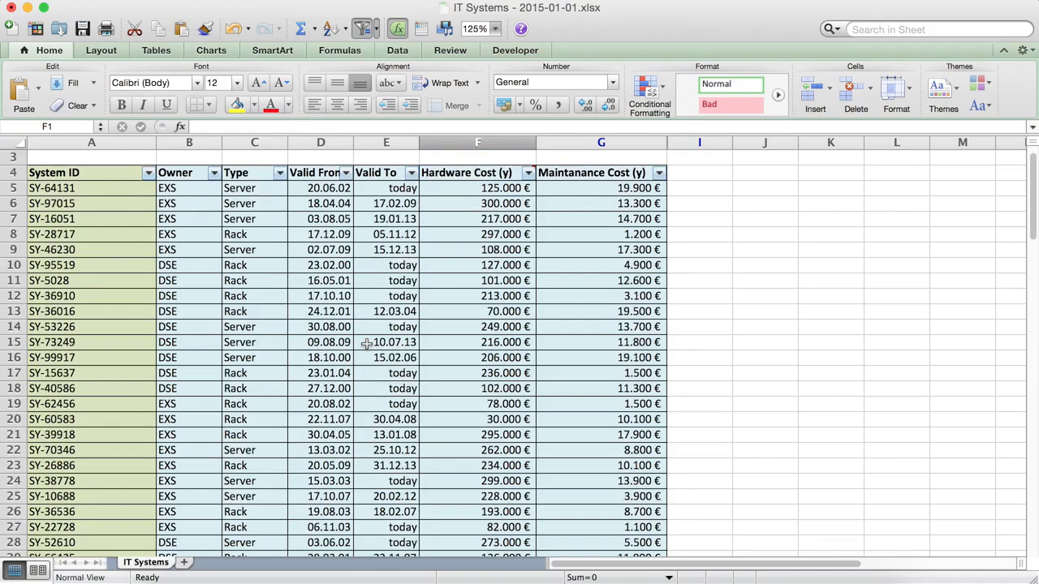
scroll(365, 345, down, 15)
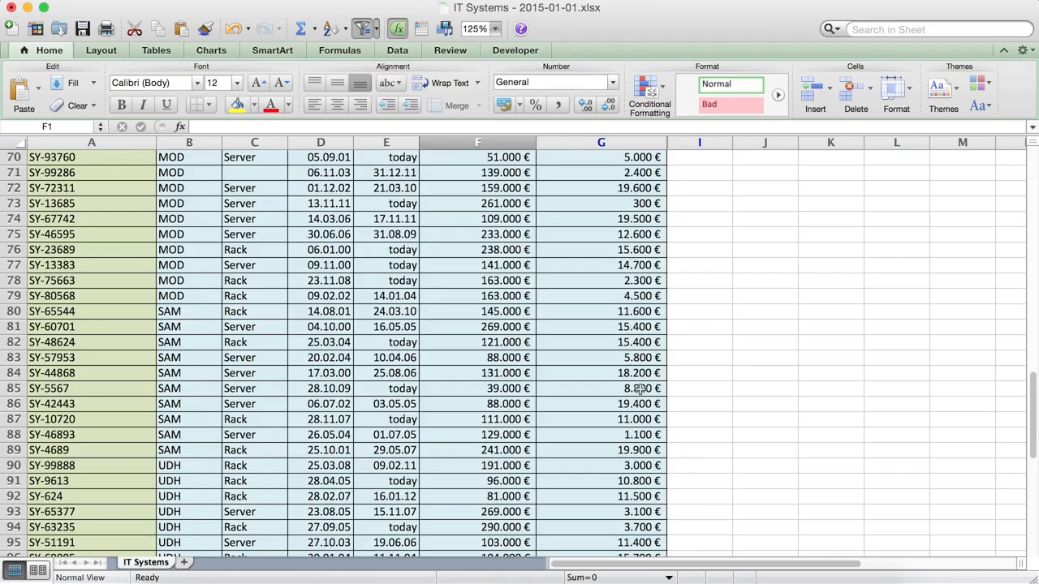
click(759, 448)
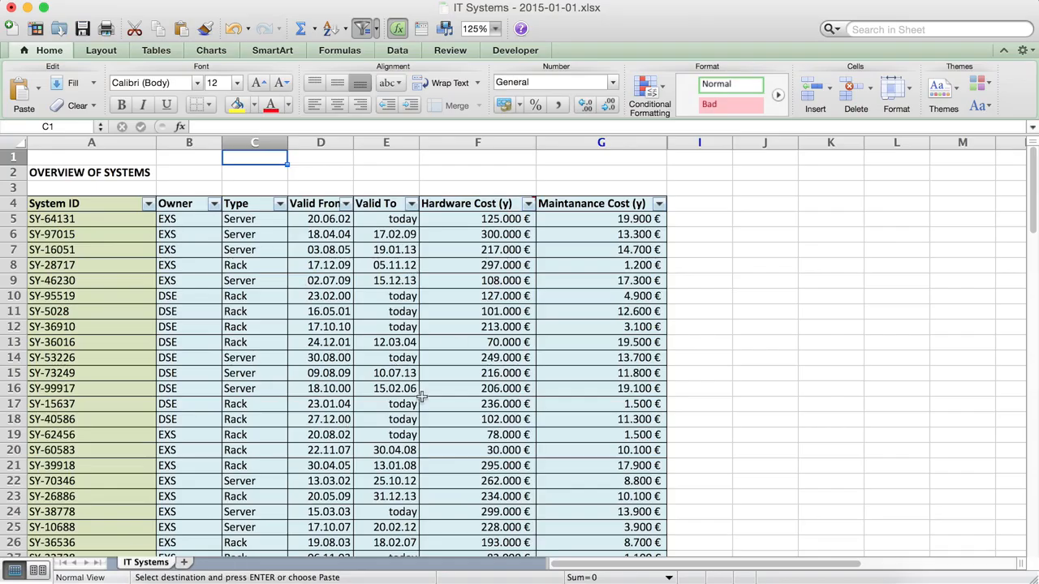
- Open Server Status.xlsx from the Compare folder in Finder and look through its server list
click(164, 576)
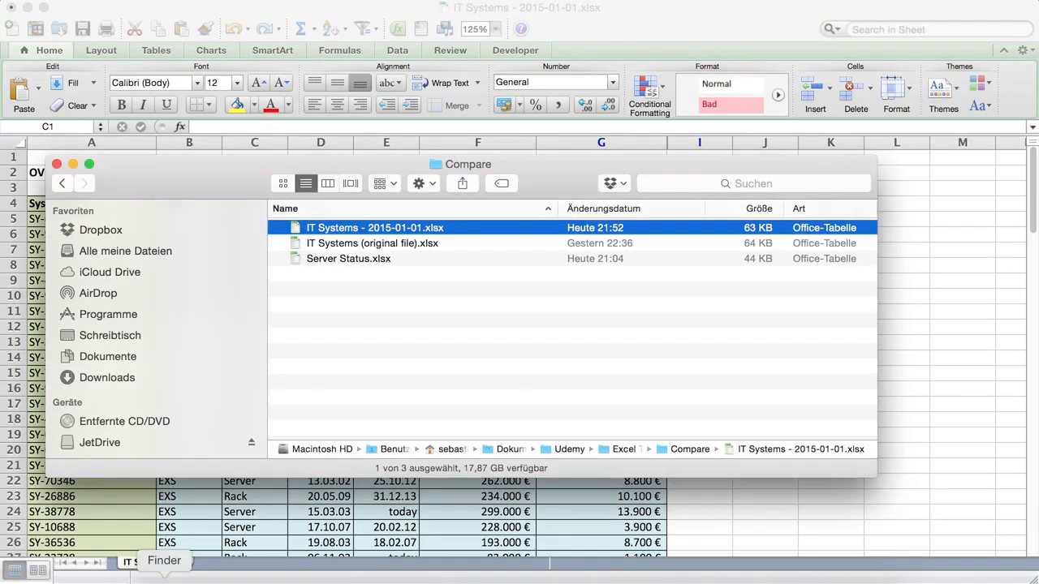
double_click(346, 260)
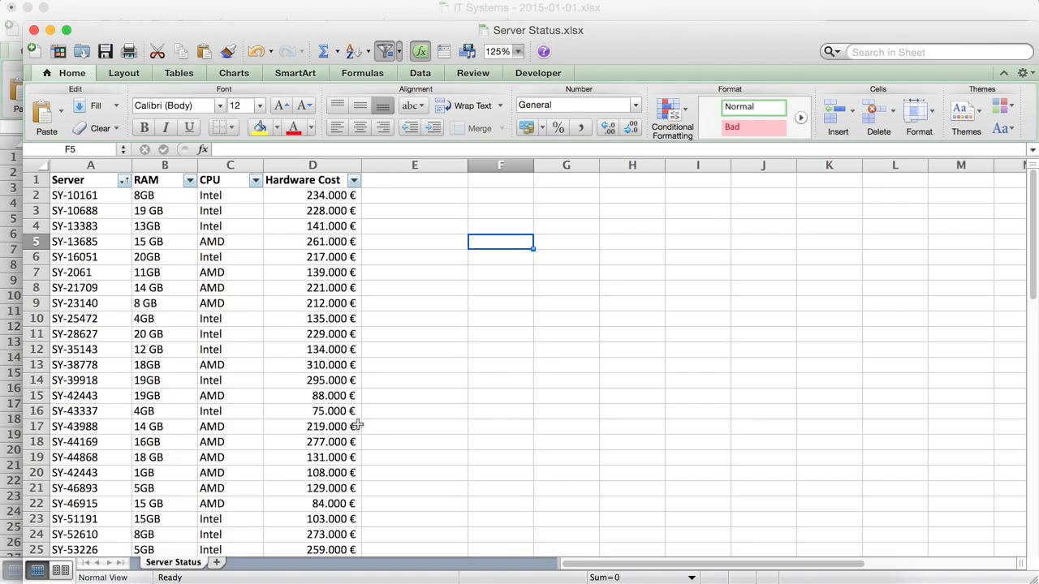
scroll(301, 430, down, 10)
scroll(300, 430, down, 15)
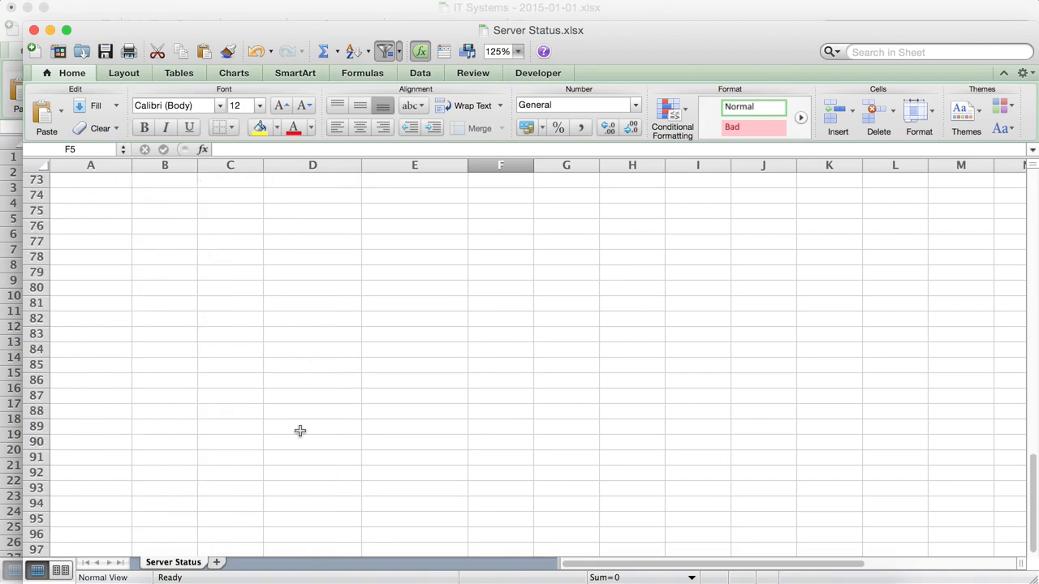
scroll(299, 429, up, 20)
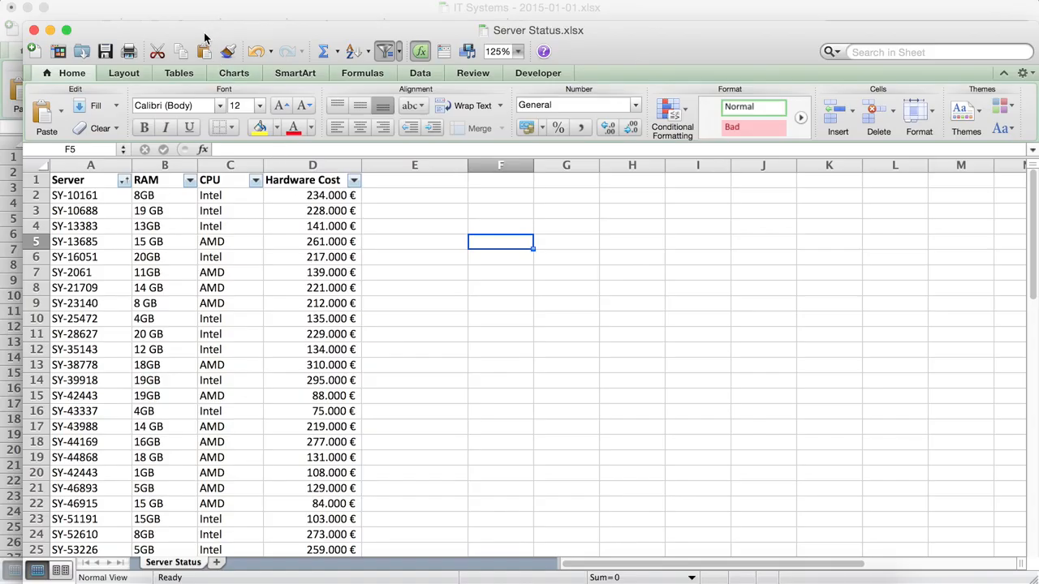
- Place the Server Status window beside the System ID column of the IT Systems workbook and keep it in front
drag(200, 34, 594, 22)
click(248, 275)
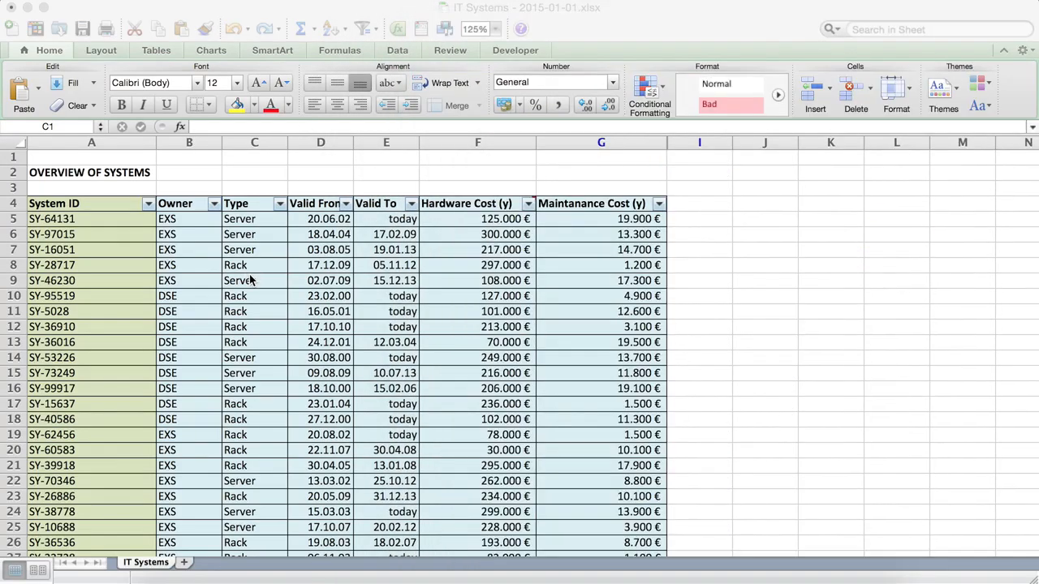
click(64, 219)
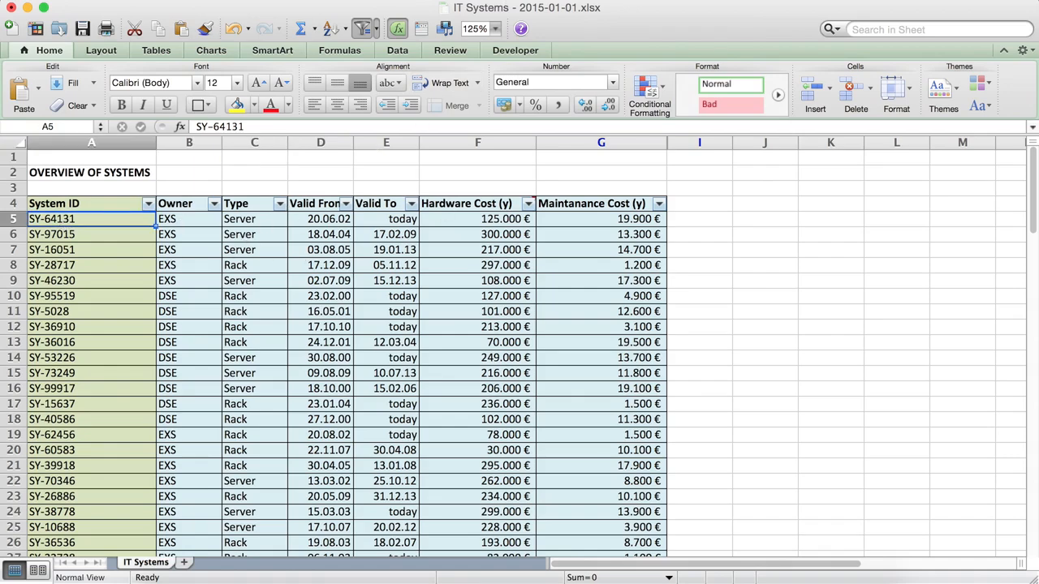
click(403, 0)
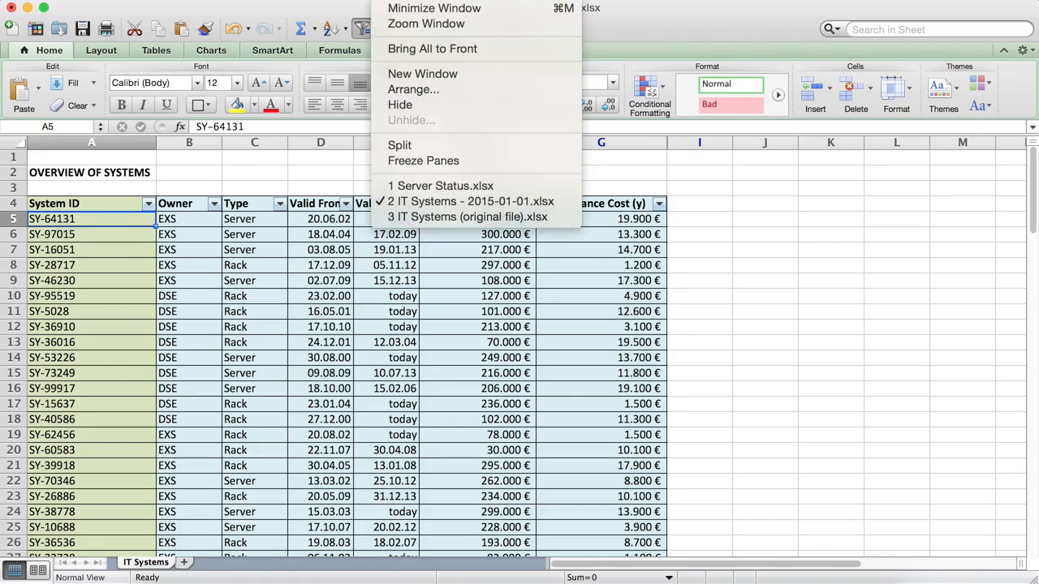
click(438, 186)
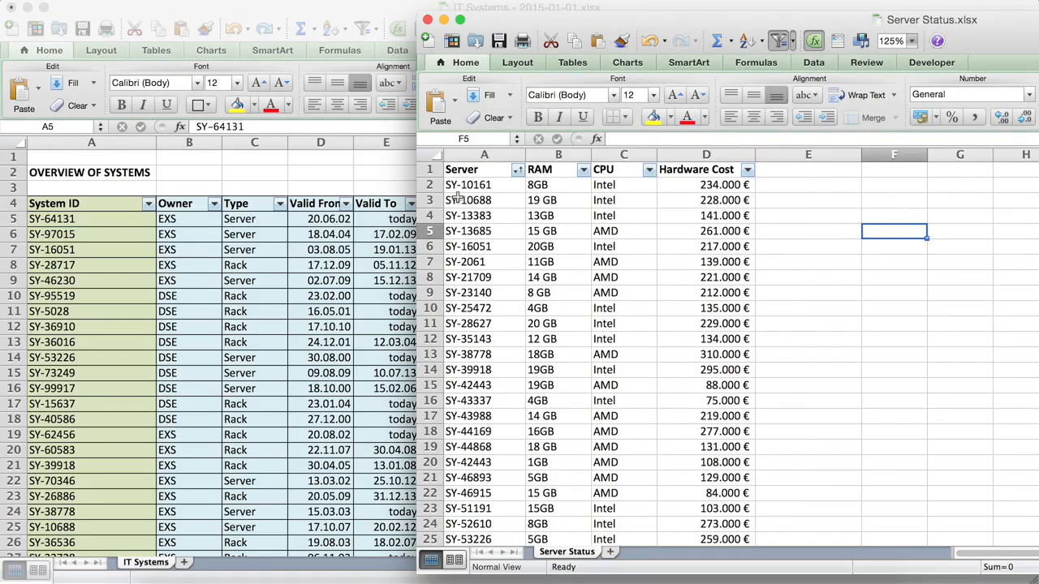
- Examine the Server IDs in column A of Server Status against the System IDs in the IT Systems workbook
click(468, 200)
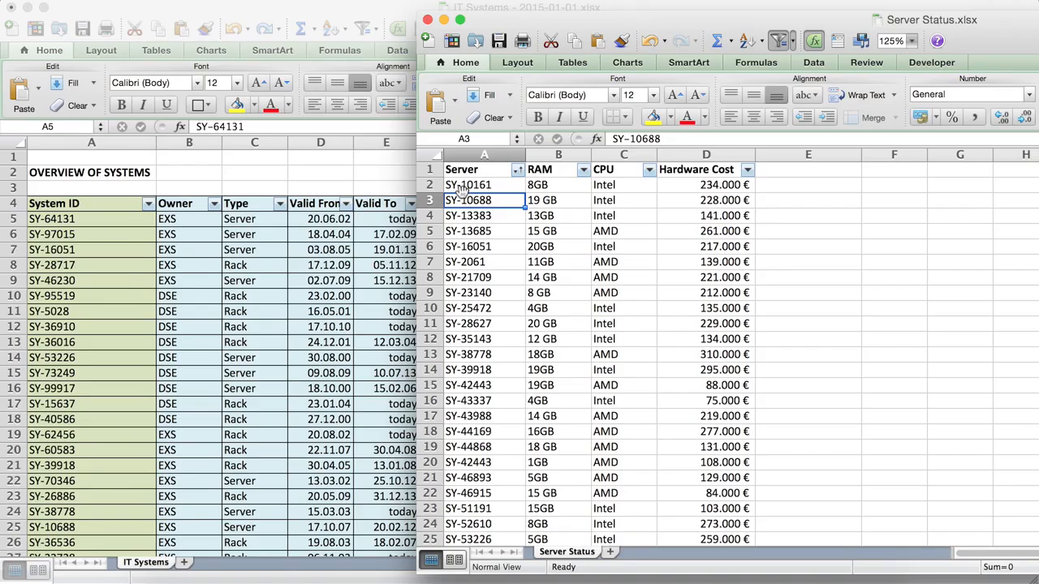
drag(469, 185, 477, 428)
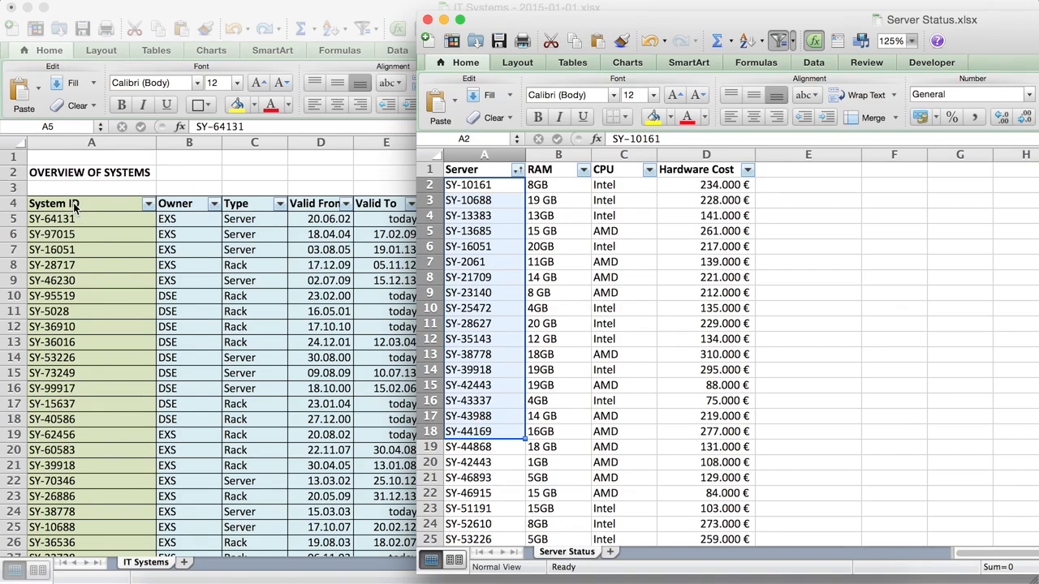
click(472, 259)
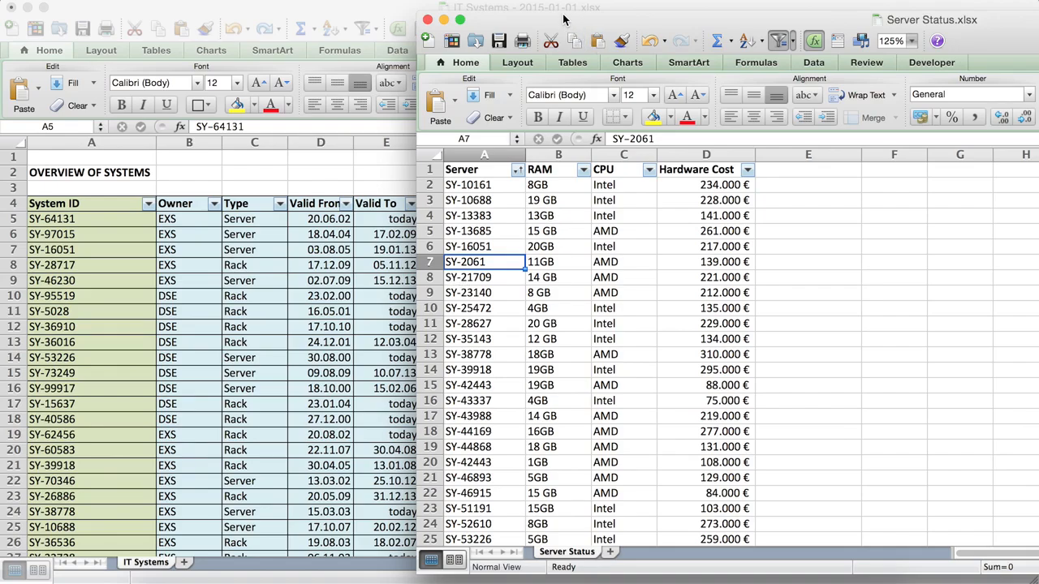
- Move the Server Status window aside to uncover the Hardware Cost and Maintanance Cost columns of the IT Systems workbook
drag(558, 23, 832, 18)
click(785, 226)
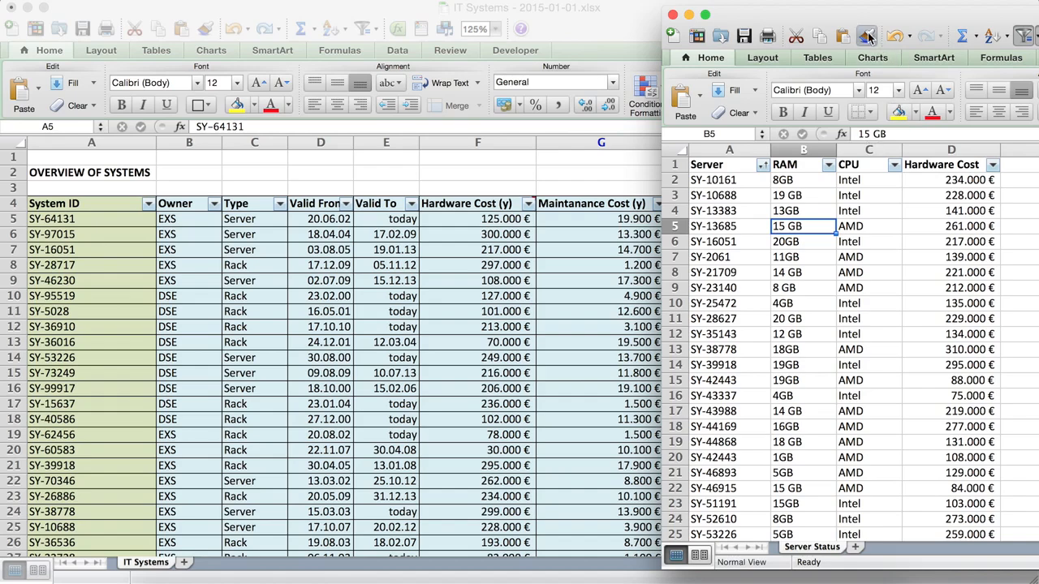
click(931, 195)
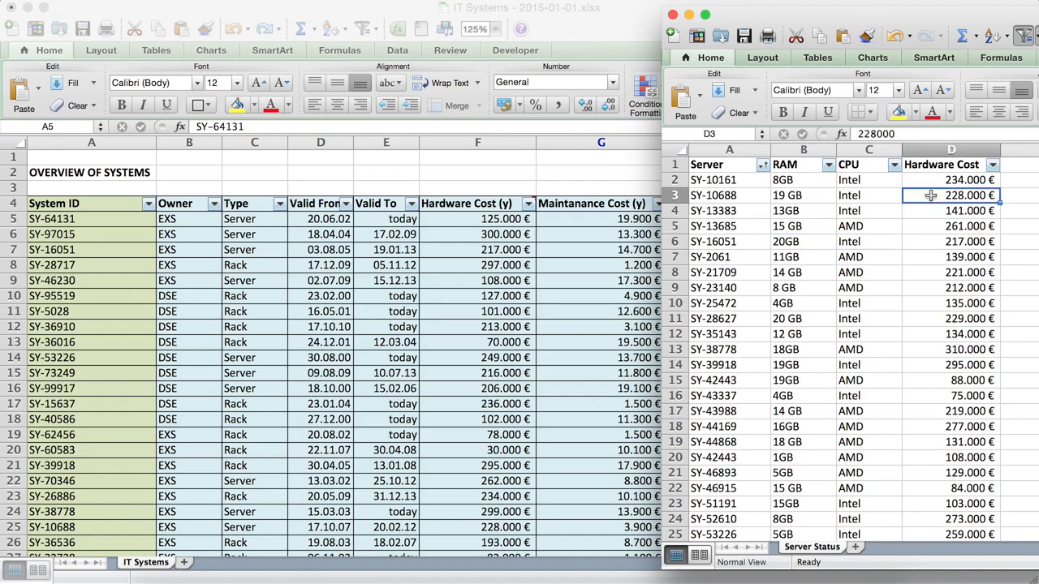
mouse_move(738, 14)
mouse_down()
mouse_move(755, 13)
mouse_move(740, 13)
mouse_up()
click(935, 254)
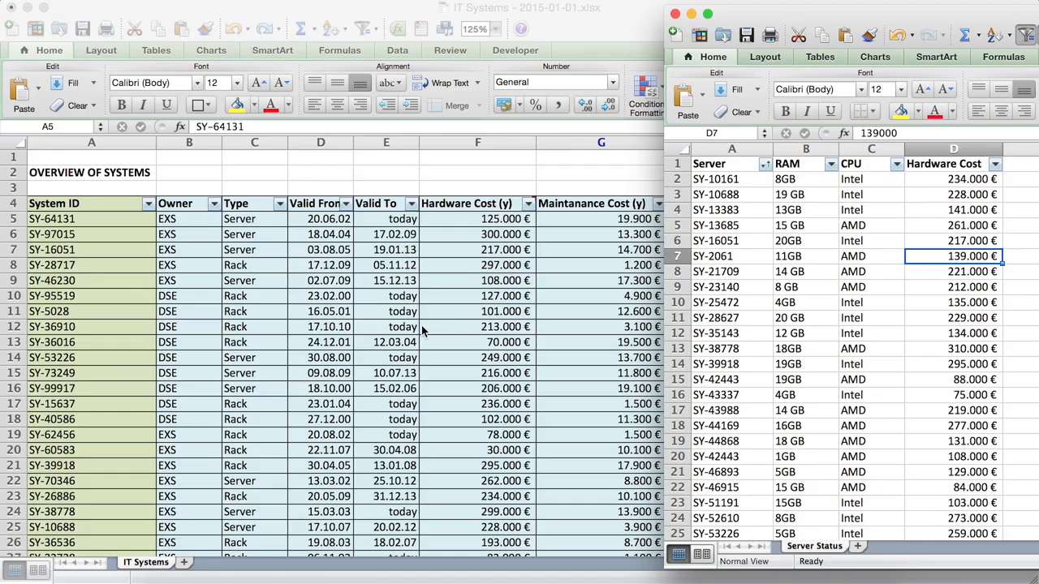
- Rename the Hardware Cost header in D1 of Server Status as Cost and save the workbook
click(954, 164)
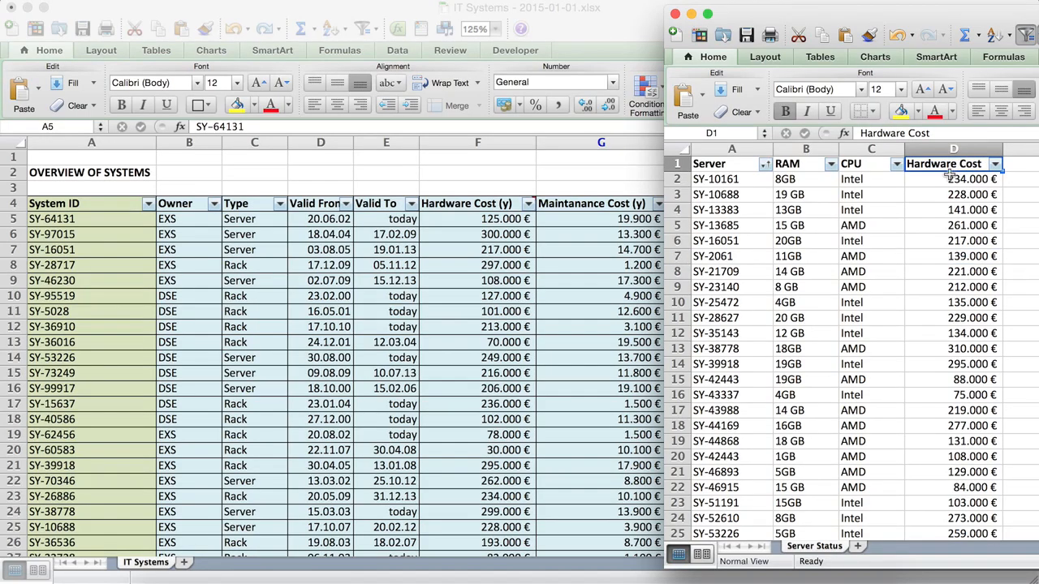
text(Cost)
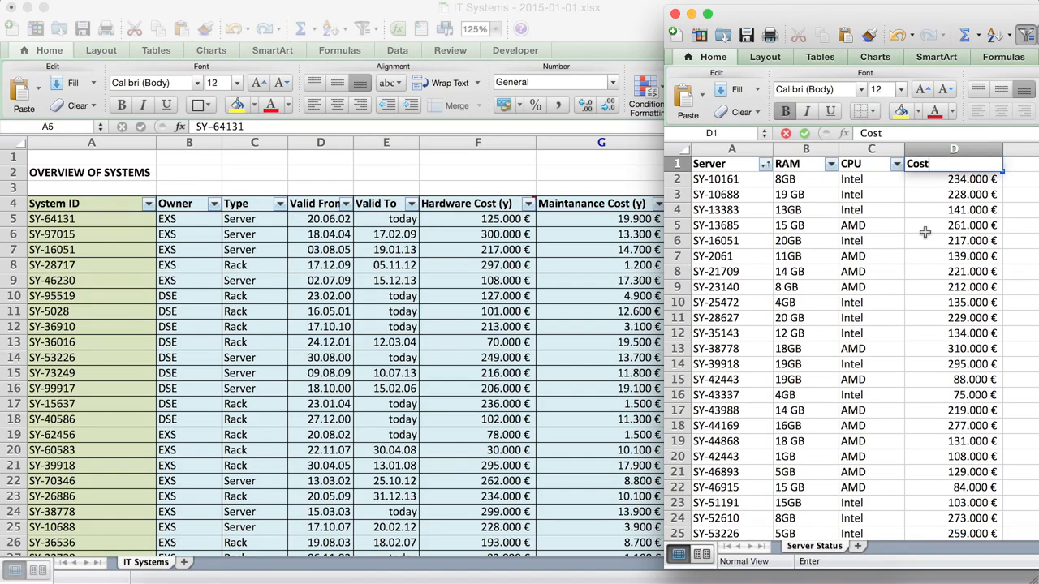
key(Return)
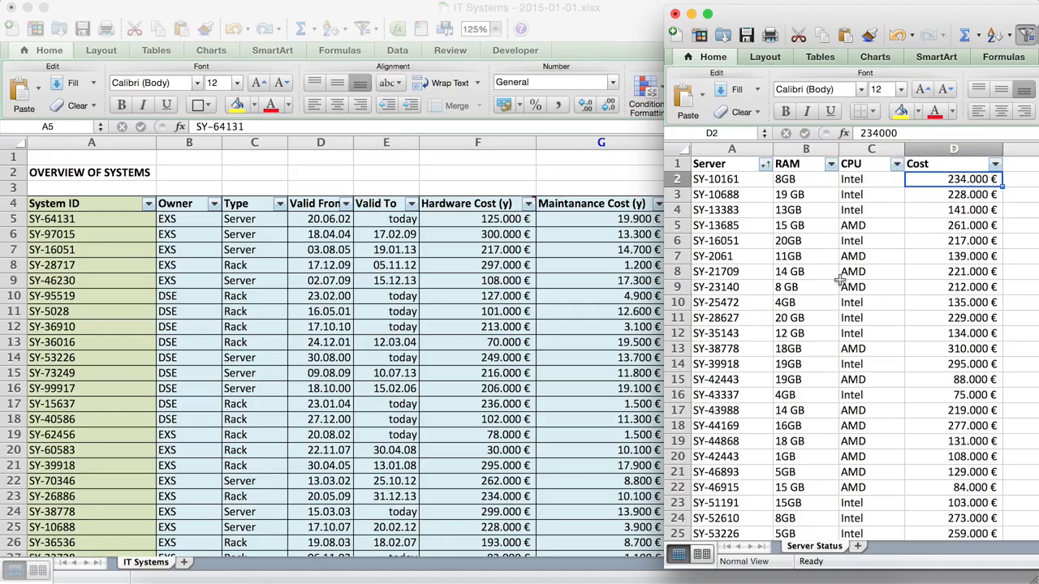
click(743, 39)
- Inspect the Hardware Cost and Maintanance Cost columns of the IT Systems workbook beside the Cost column of Server Status
click(473, 143)
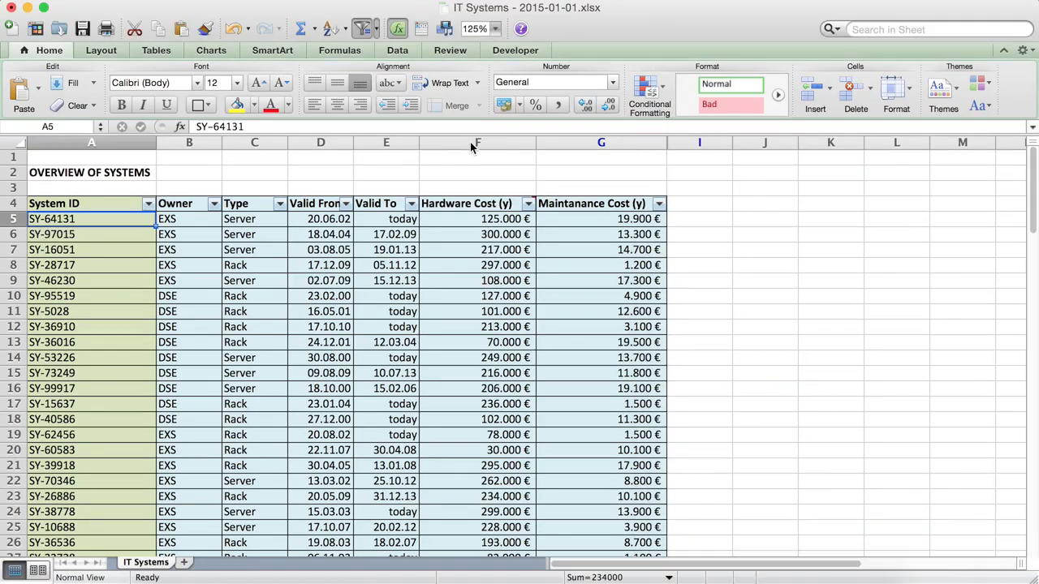
click(473, 145)
click(570, 139)
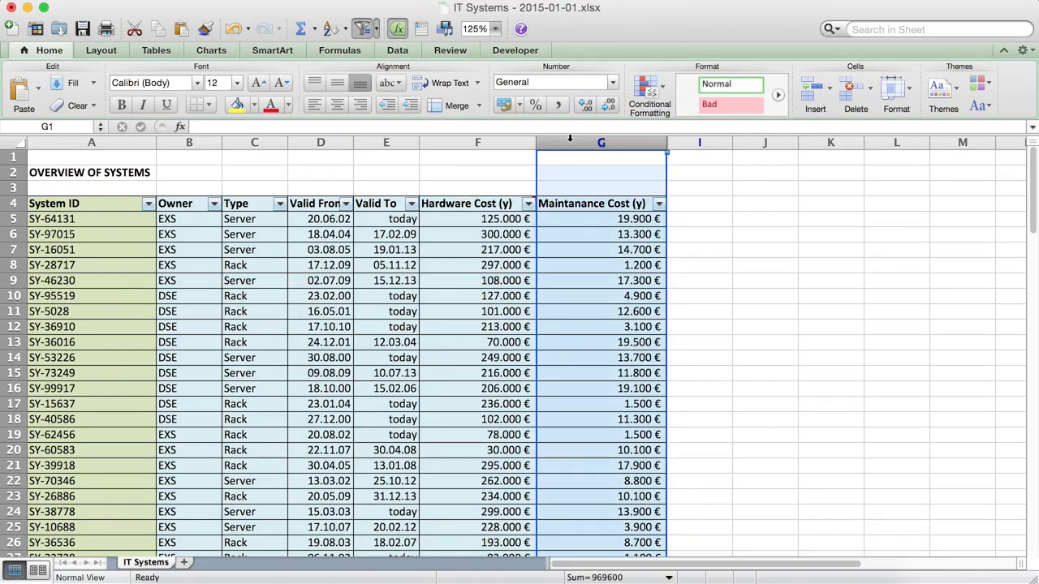
click(387, 3)
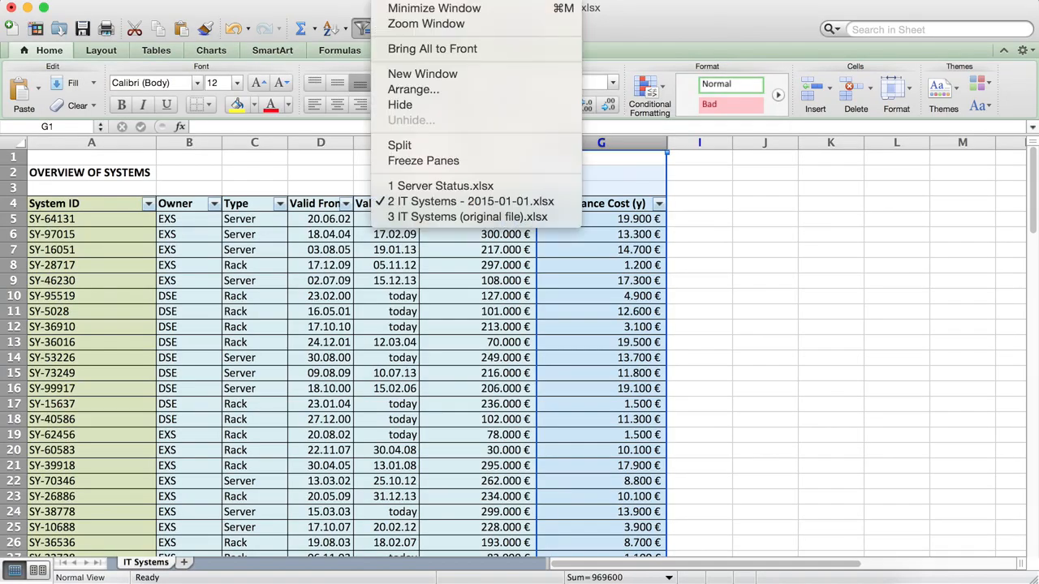
click(442, 187)
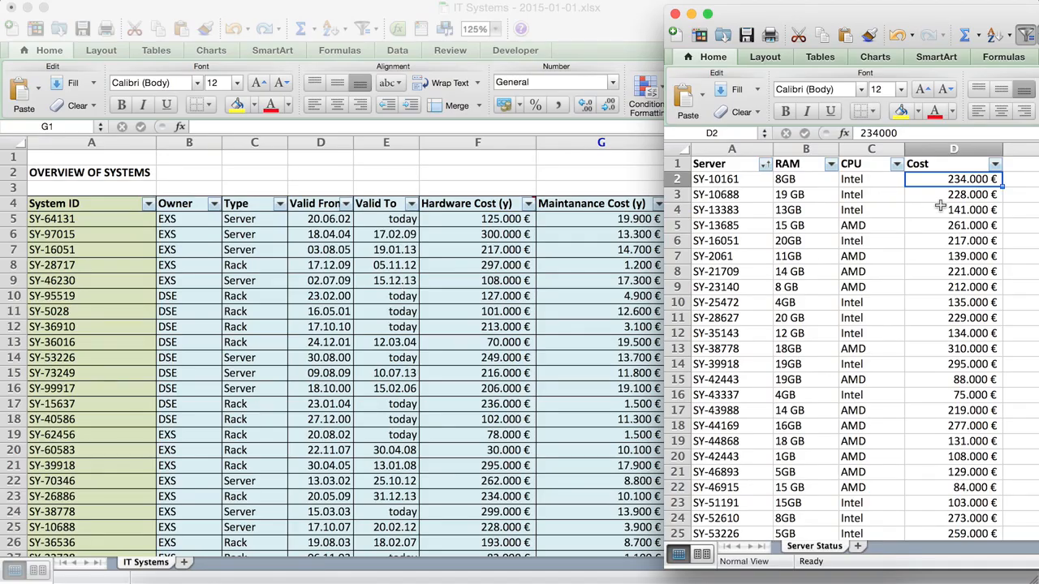
- Check the System ID entries in the IT Systems workbook and return to the Server Status workbook
click(398, 191)
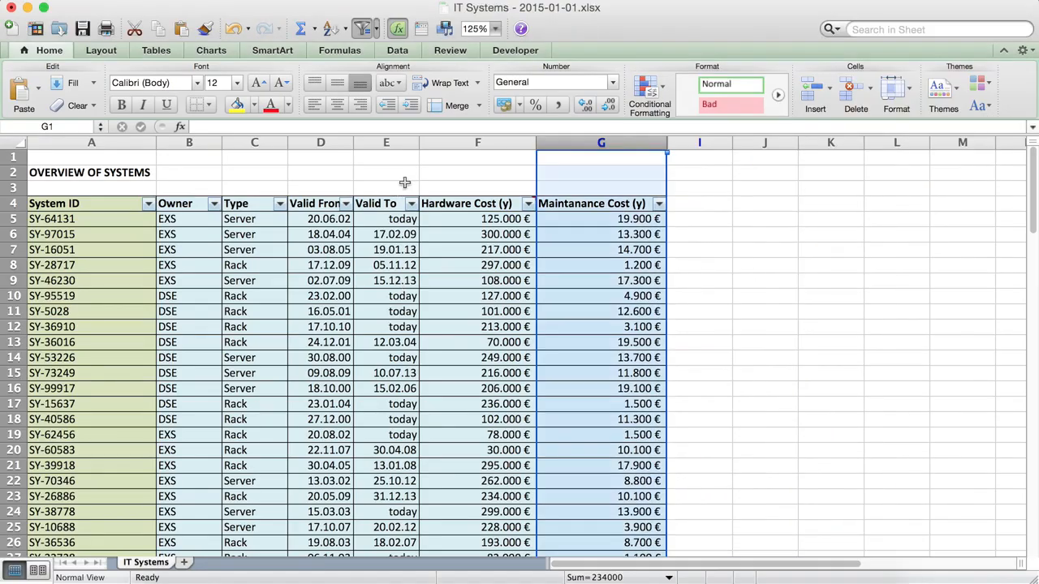
click(398, 5)
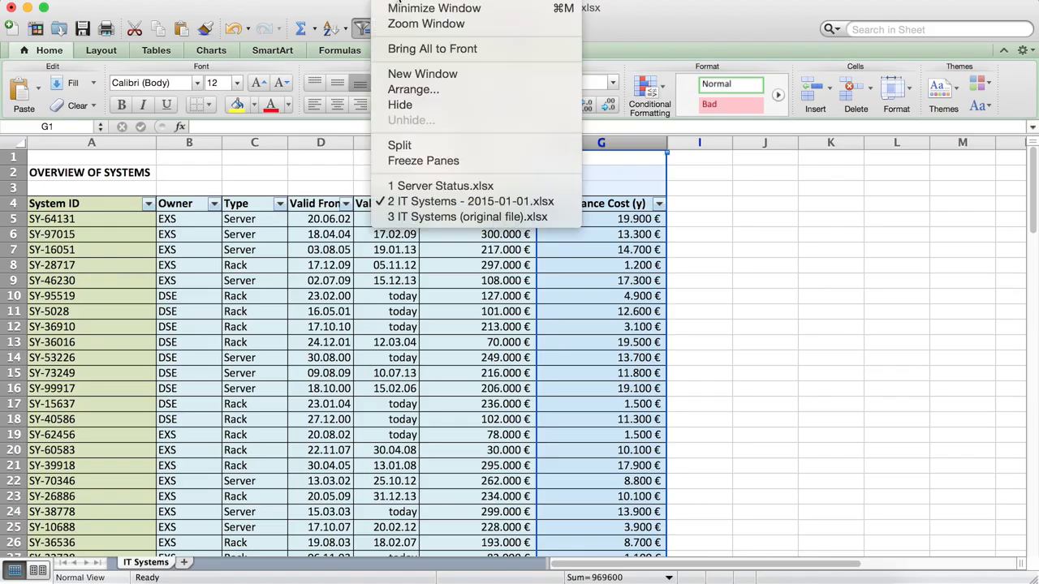
click(440, 186)
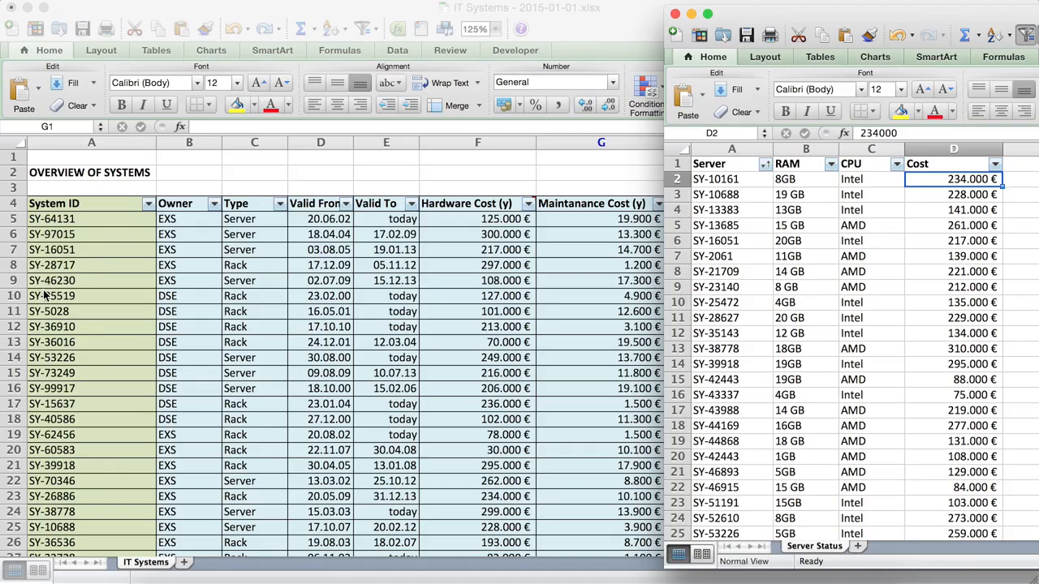
click(87, 250)
click(73, 274)
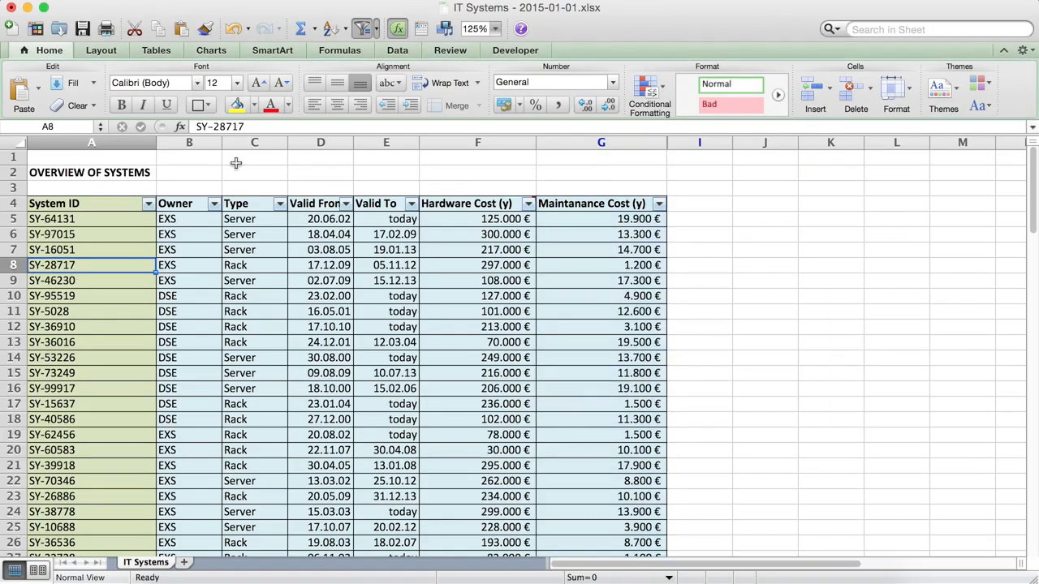
click(396, 1)
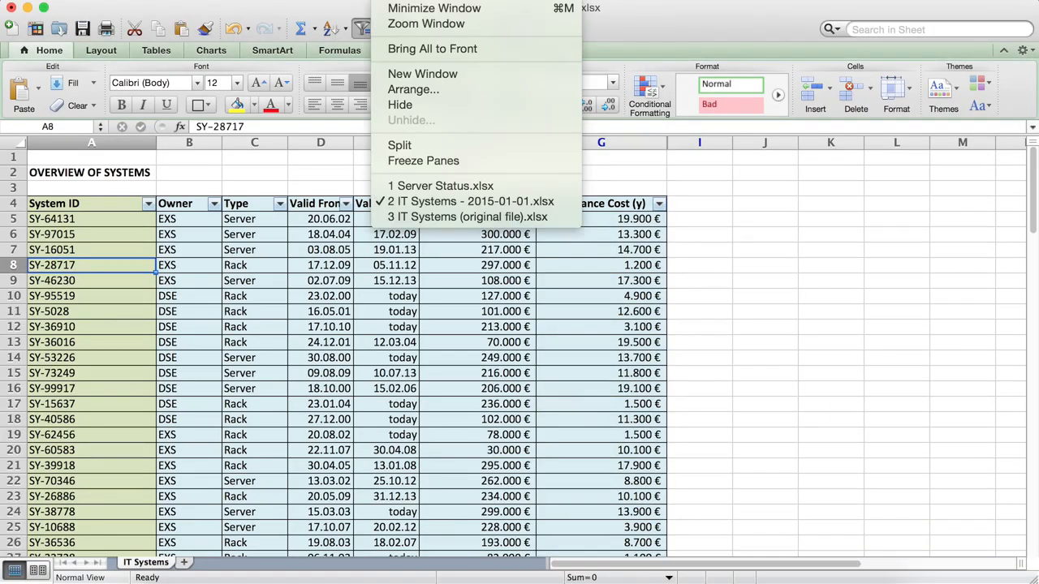
click(443, 188)
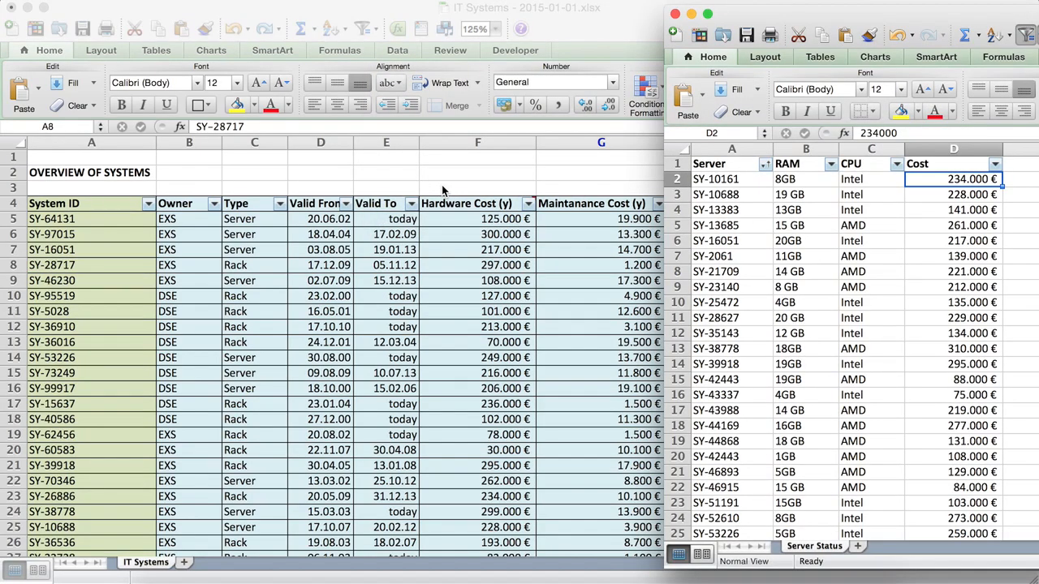
- Review the Server entries and their rows in the Server Status sheet from the first record through the last one
click(808, 323)
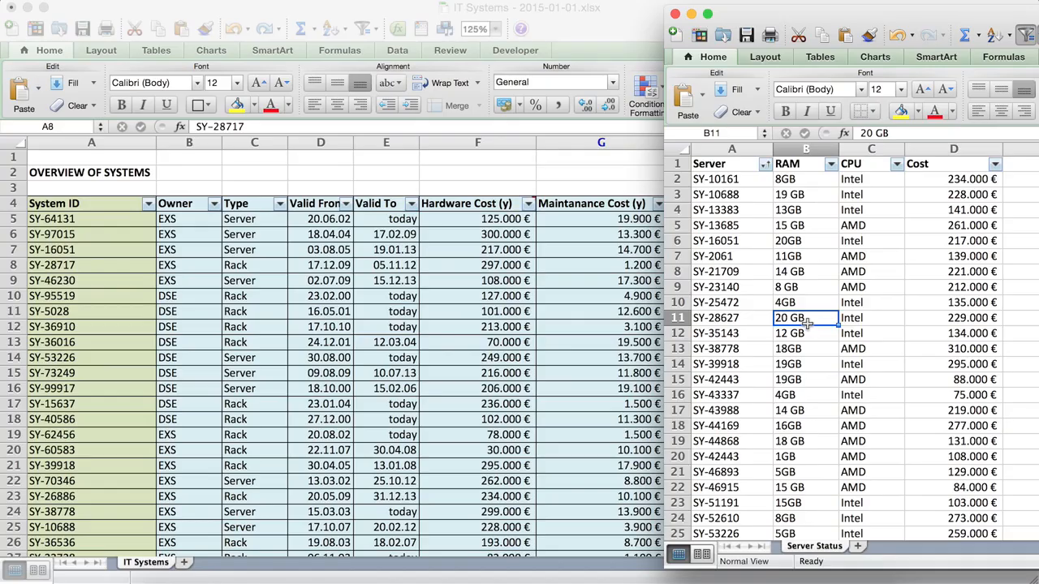
drag(734, 300, 733, 359)
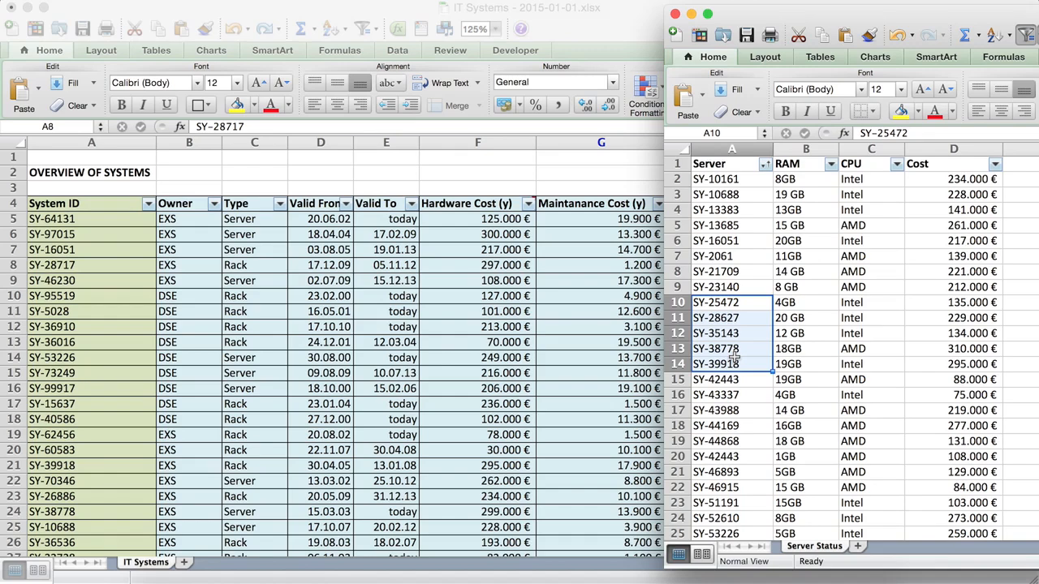
click(719, 257)
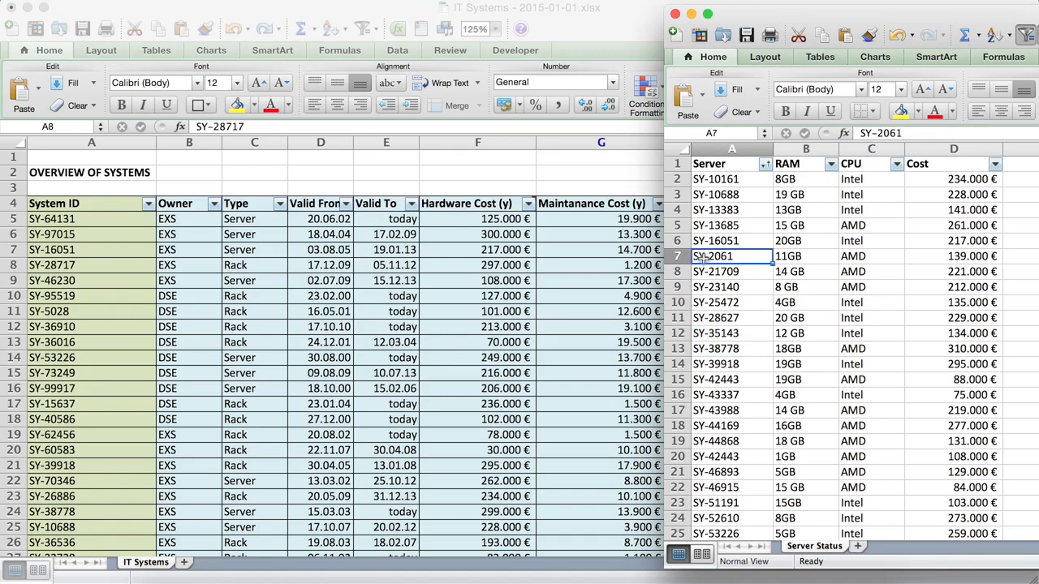
click(680, 273)
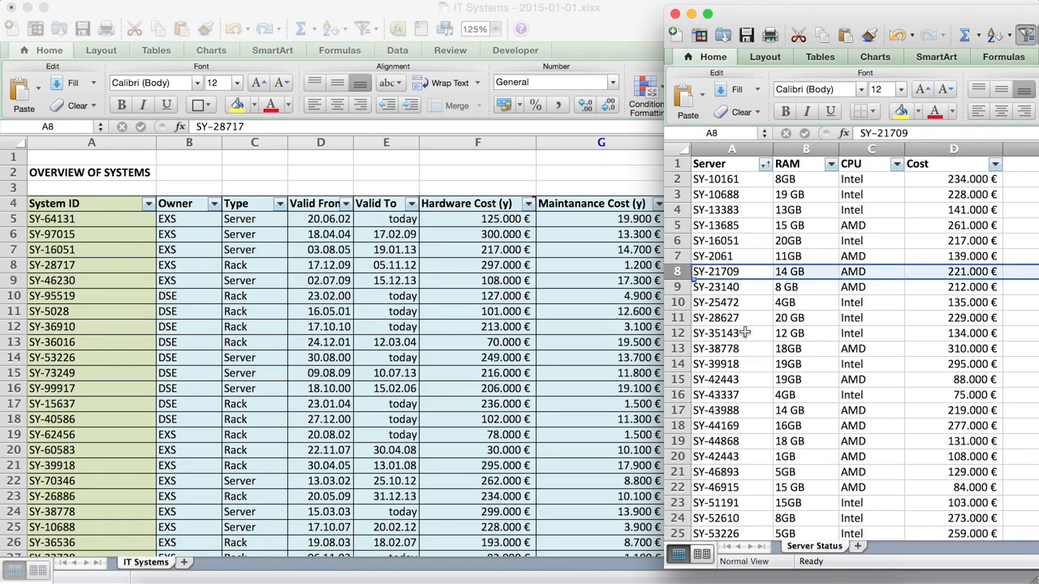
scroll(745, 332, down, 15)
scroll(746, 332, down, 3)
scroll(745, 332, up, 7)
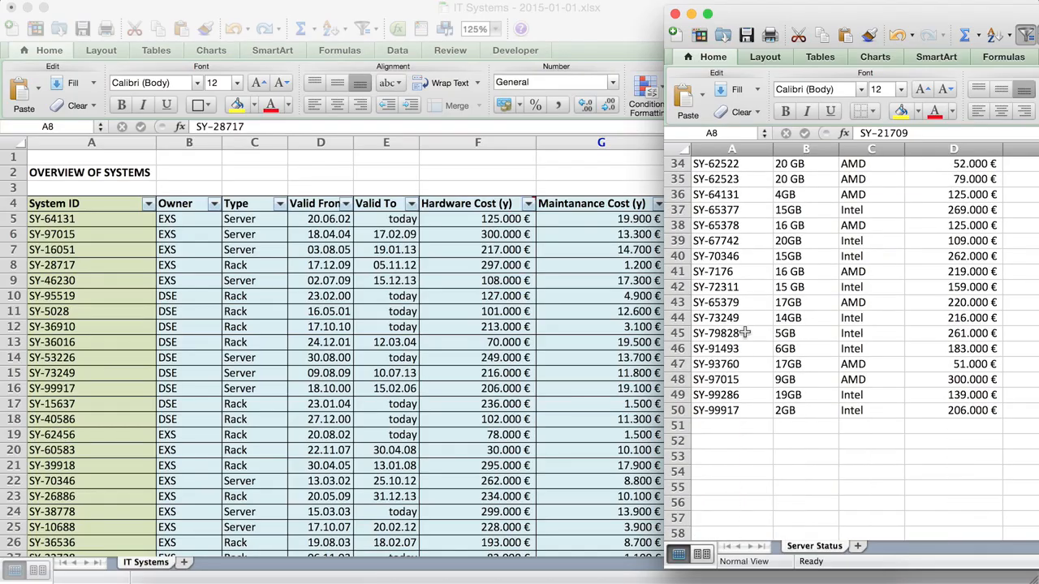
scroll(745, 332, up, 15)
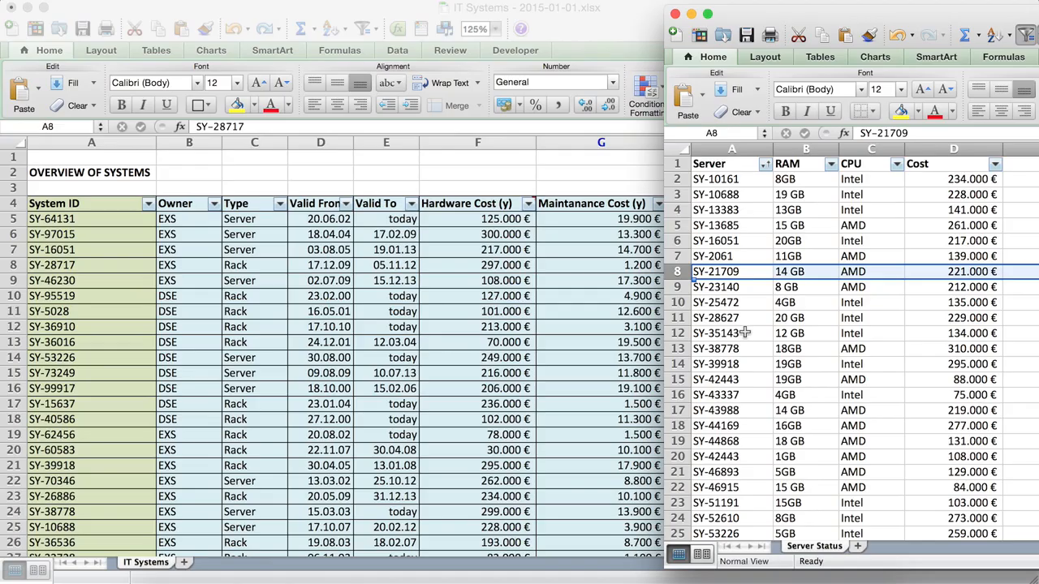
click(745, 333)
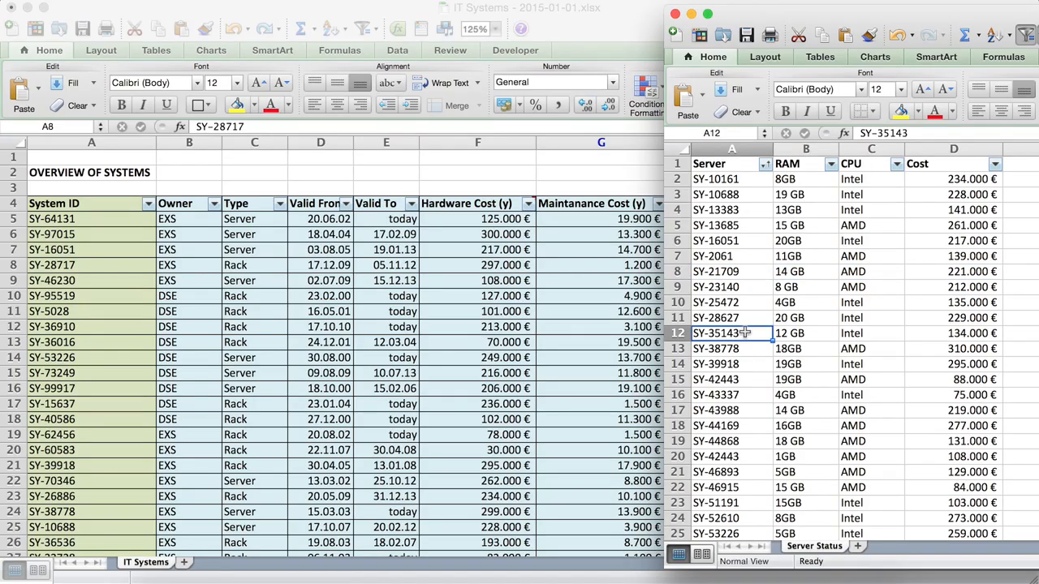